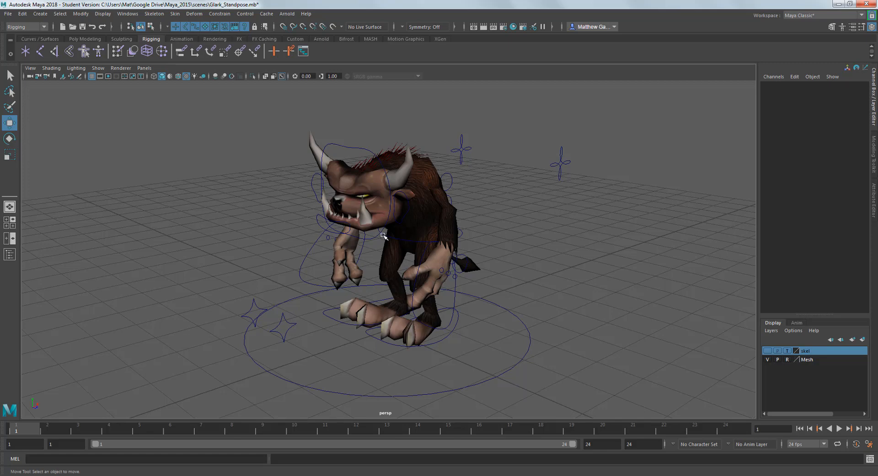
# Hide all object types in the viewport and turn on the display of NURBS curves only.
pyautogui.keyDown('alt'); pyautogui.moveTo(493, 270); pyautogui.dragTo(496, 252); pyautogui.keyUp('alt')
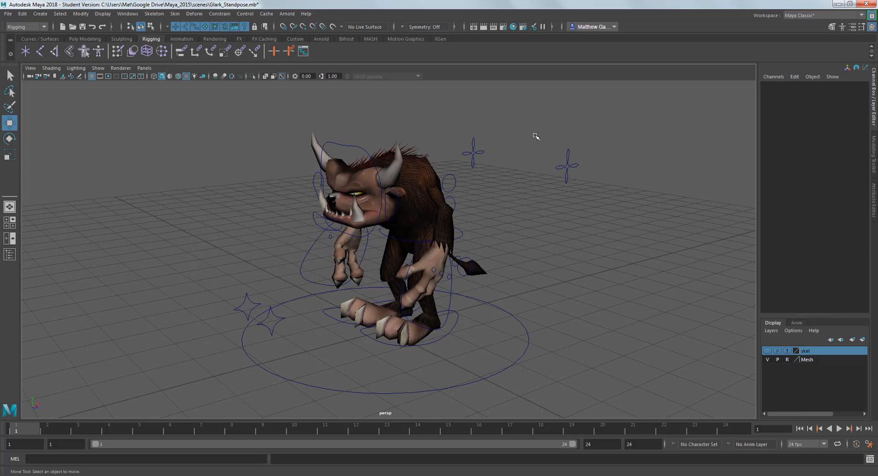
pyautogui.moveTo(534, 137); pyautogui.dragTo(578, 179)
pyautogui.moveTo(448, 170); pyautogui.dragTo(464, 185)
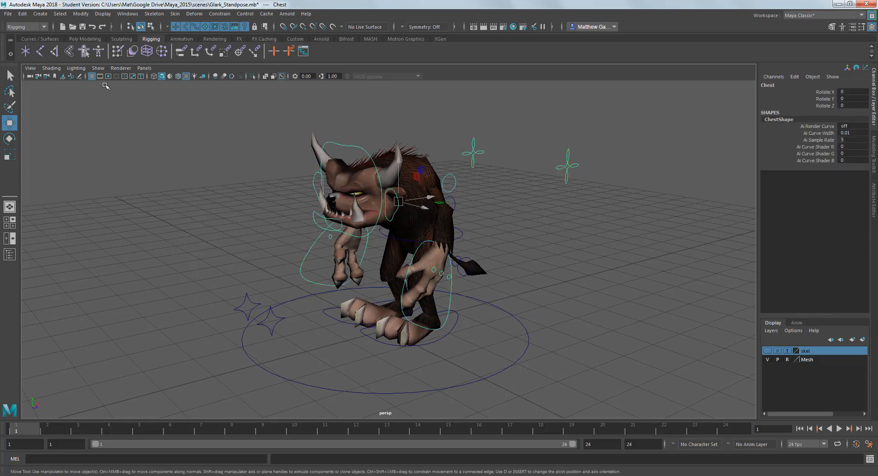
pyautogui.click(97, 68)
pyautogui.click(111, 105)
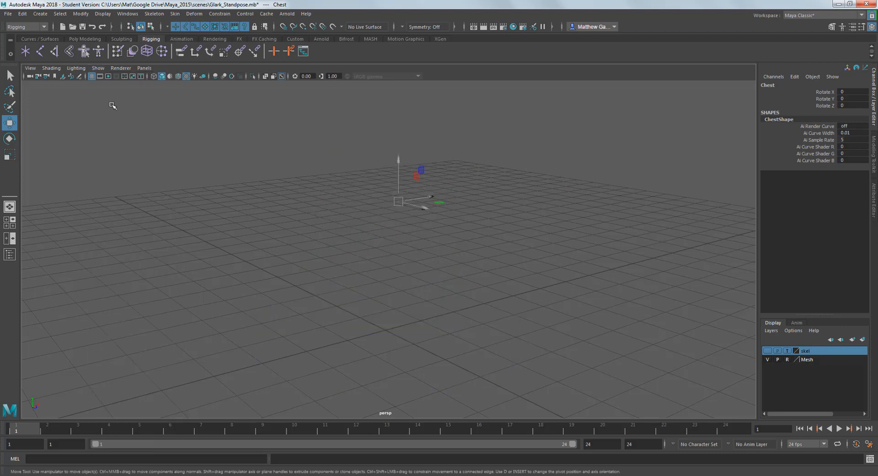
pyautogui.click(98, 68)
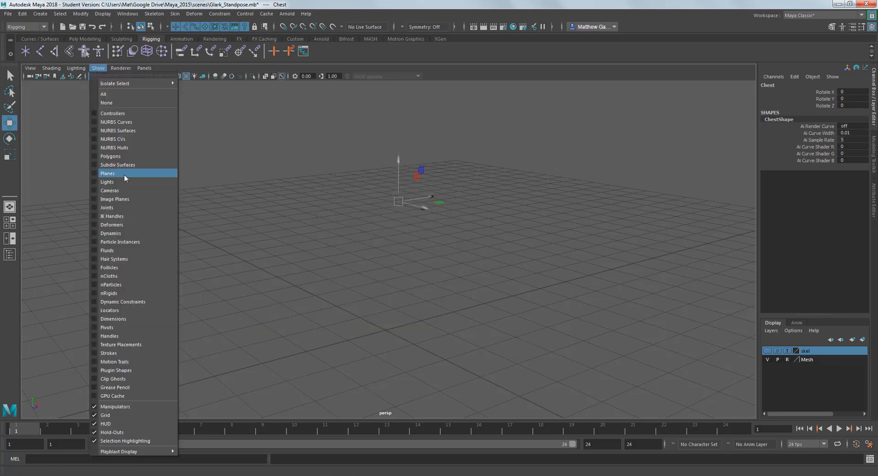
pyautogui.click(125, 122)
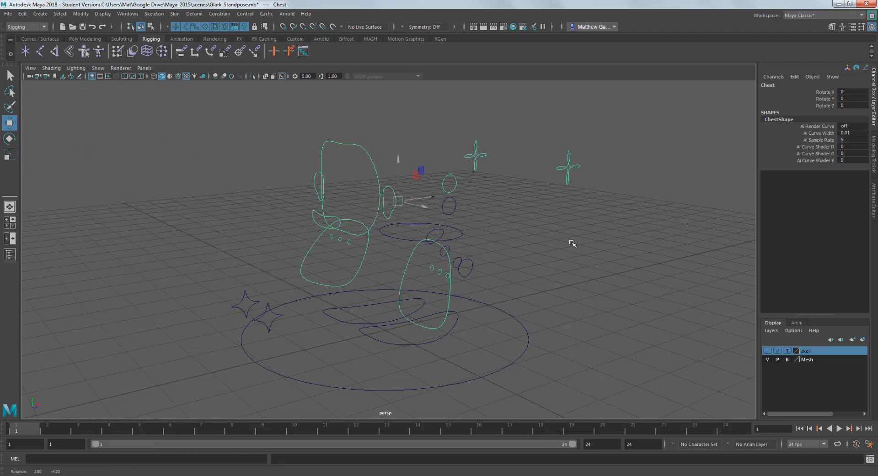
# Select all of the rig's control curves except the large circle on the ground around the feet.
pyautogui.keyDown('alt'); pyautogui.moveTo(572, 243); pyautogui.dragTo(560, 261); pyautogui.keyUp('alt')
pyautogui.click(476, 226)
pyautogui.keyDown('alt'); pyautogui.moveTo(474, 225); pyautogui.dragTo(364, 221); pyautogui.keyUp('alt')
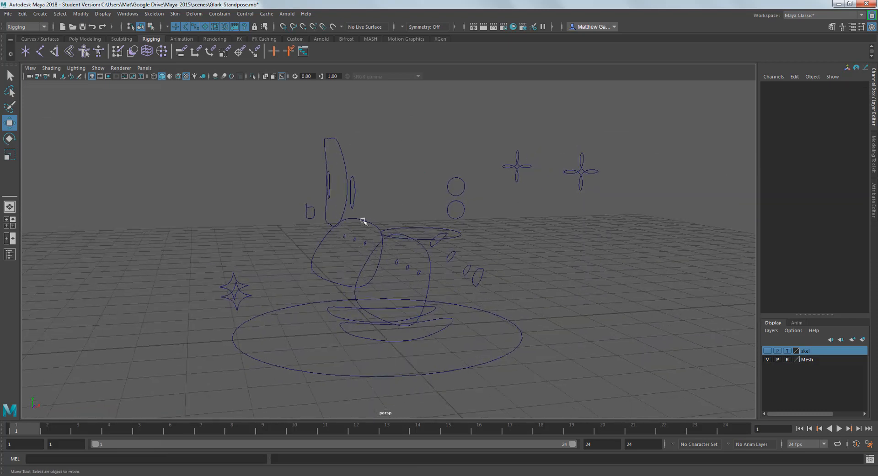
pyautogui.keyDown('alt'); pyautogui.moveTo(242, 130); pyautogui.dragTo(247, 135); pyautogui.keyUp('alt')
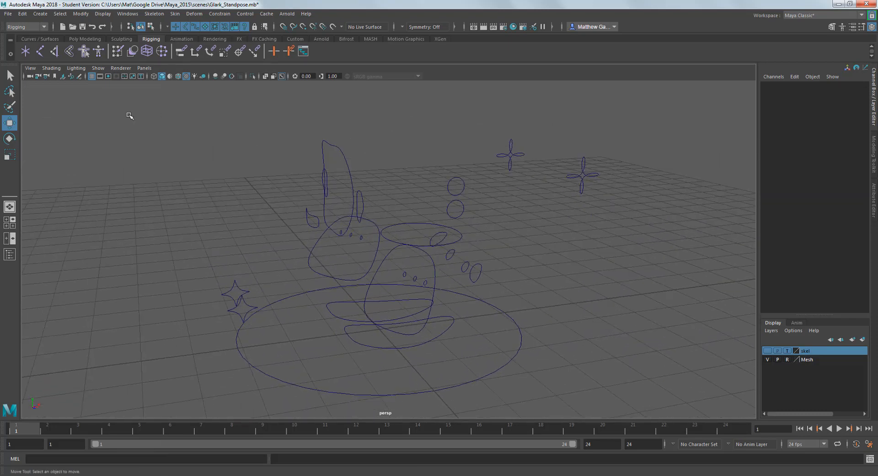
pyautogui.moveTo(130, 113); pyautogui.dragTo(777, 438)
pyautogui.keyDown('ctrl'); pyautogui.moveTo(505, 337); pyautogui.dragTo(553, 358); pyautogui.keyUp('ctrl')
pyautogui.keyDown('alt'); pyautogui.moveTo(598, 287); pyautogui.dragTo(570, 256); pyautogui.keyUp('alt')
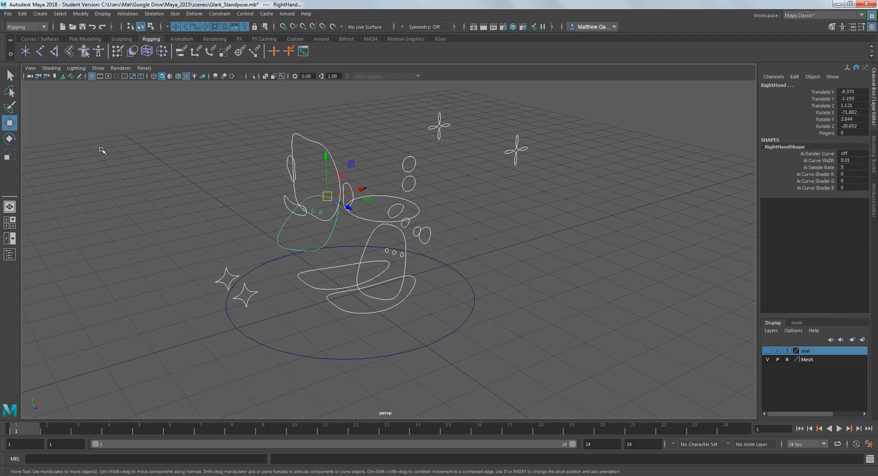
# Create a quick select set named Glark from the selected controls, add it to the shelf, and clear the selection.
pyautogui.click(41, 14)
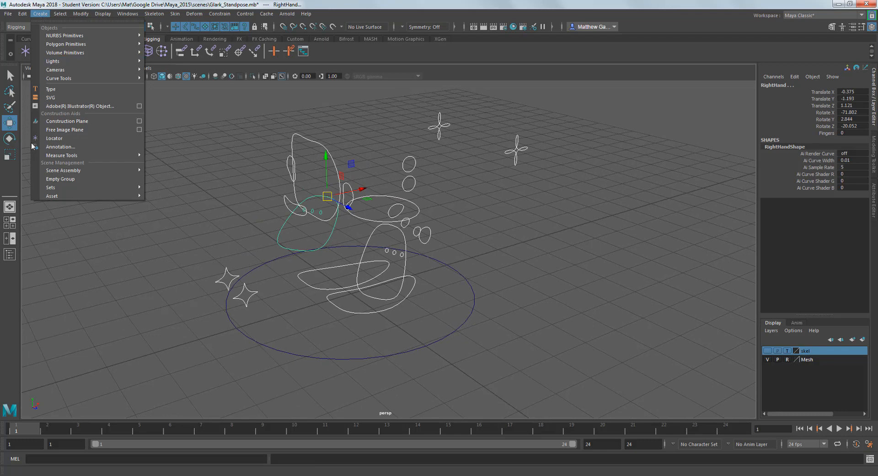
pyautogui.moveTo(58, 188)
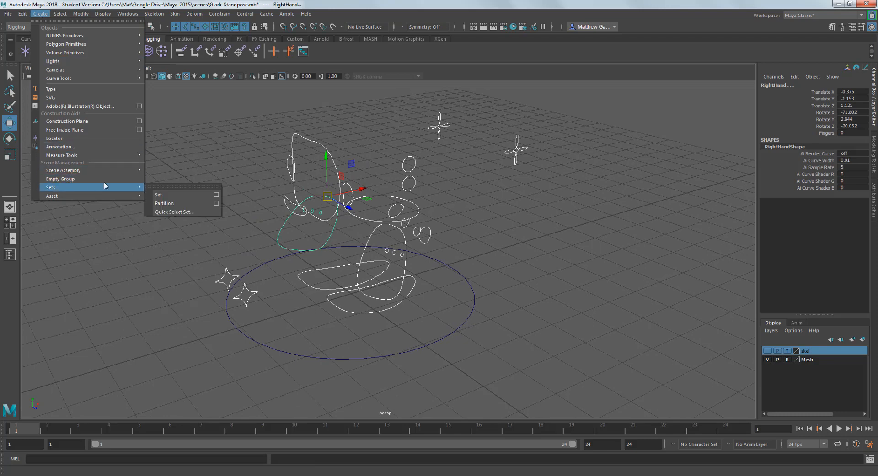
pyautogui.click(185, 213)
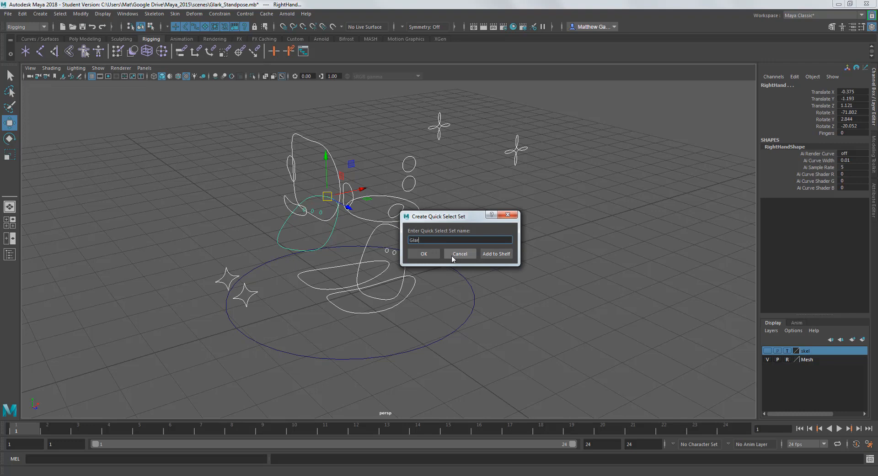
pyautogui.click(496, 254)
pyautogui.click(545, 211)
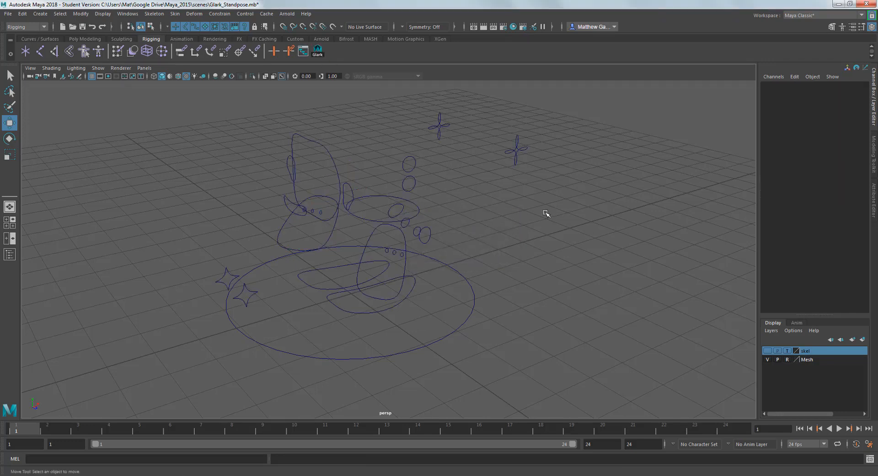
# Turn the display of all object types back on in the viewport.
pyautogui.click(98, 68)
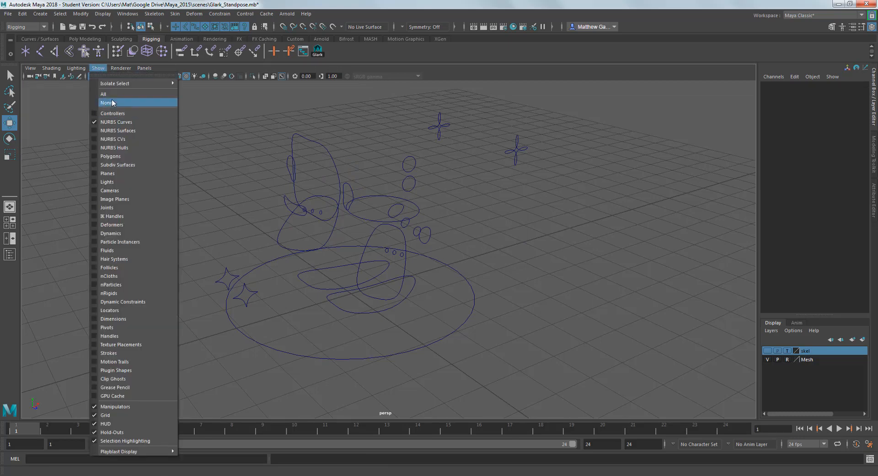
pyautogui.click(114, 99)
pyautogui.keyDown('alt'); pyautogui.moveTo(78, 289); pyautogui.dragTo(111, 267); pyautogui.keyUp('alt')
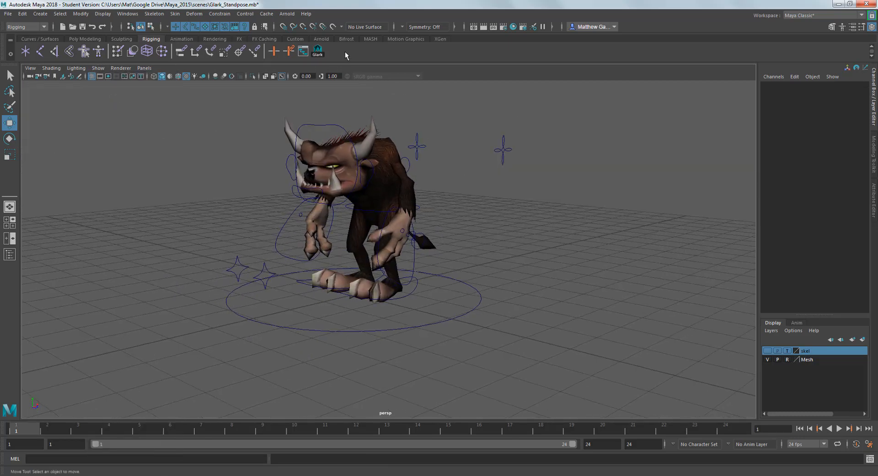
# Key all controls in the Glark set at frame 1 and move the timeline to frame 9.
pyautogui.click(319, 53)
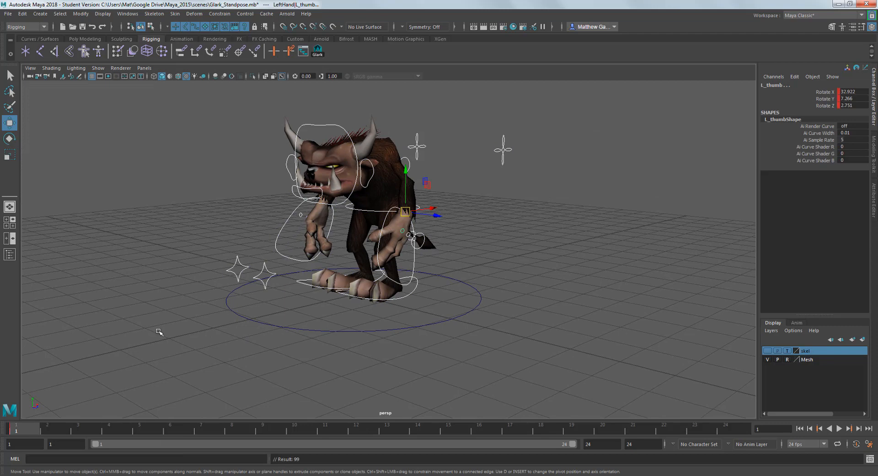
pyautogui.moveTo(23, 428); pyautogui.dragTo(275, 403)
pyautogui.click(425, 279)
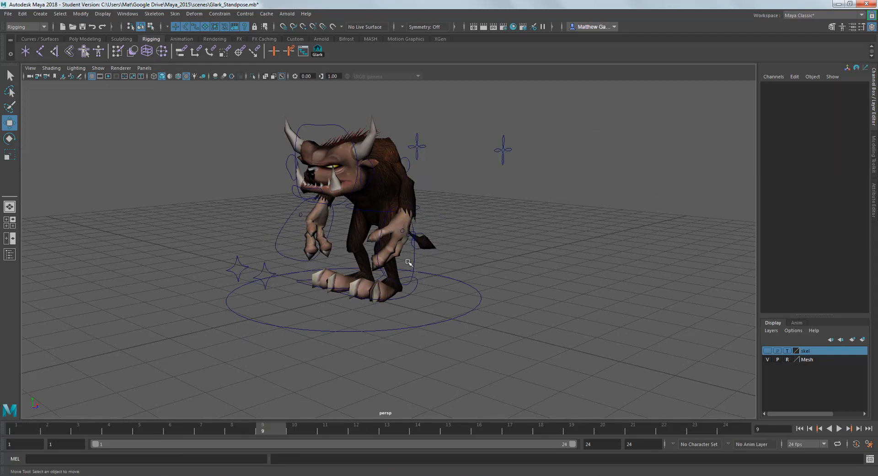
# Raise the left hand control out to the side, rotate it, and key all Glark set controls at frame 9.
pyautogui.click(414, 264)
pyautogui.moveTo(403, 212); pyautogui.dragTo(509, 105)
pyautogui.press('e')
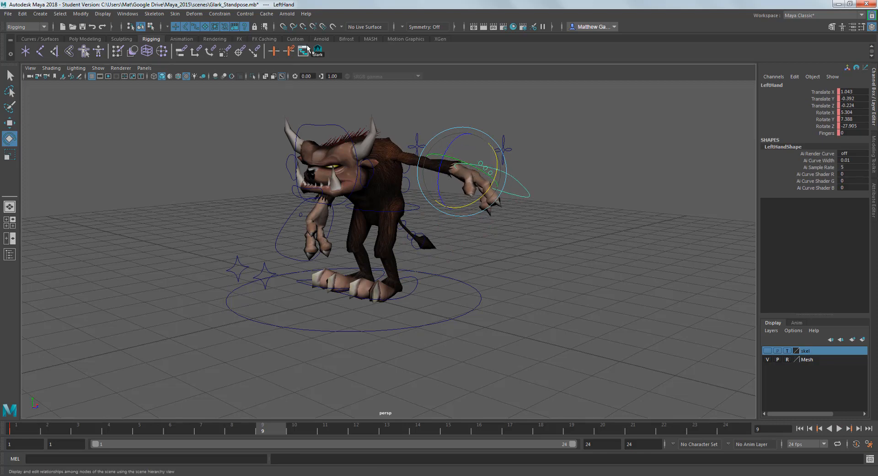
pyautogui.click(319, 54)
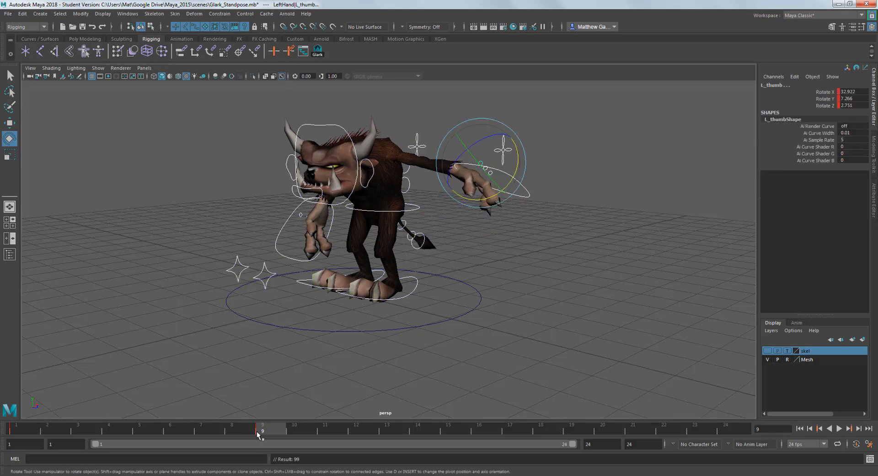
# Play back the left arm animation, stop it, and clear the selection.
pyautogui.hotkey('alt', 'v')
pyautogui.hotkey('alt', 'v')
pyautogui.click(518, 203)
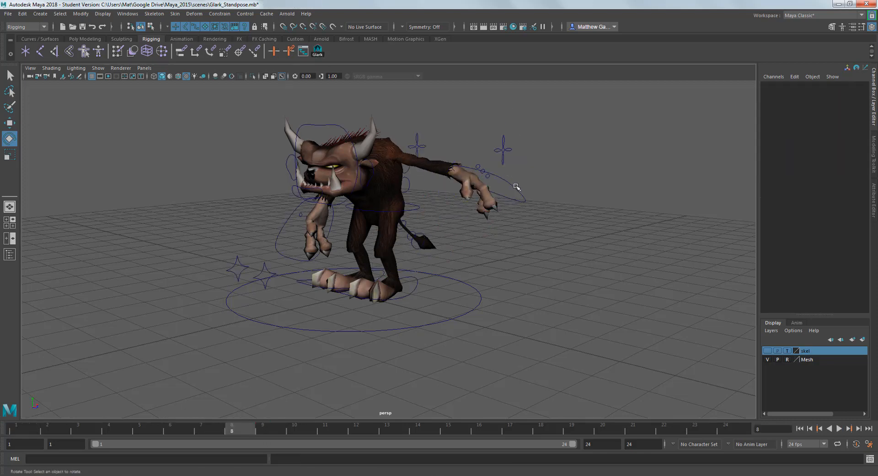
# Check the left hand, left foot and left knee controls for keyframes at frame 9.
pyautogui.click(515, 187)
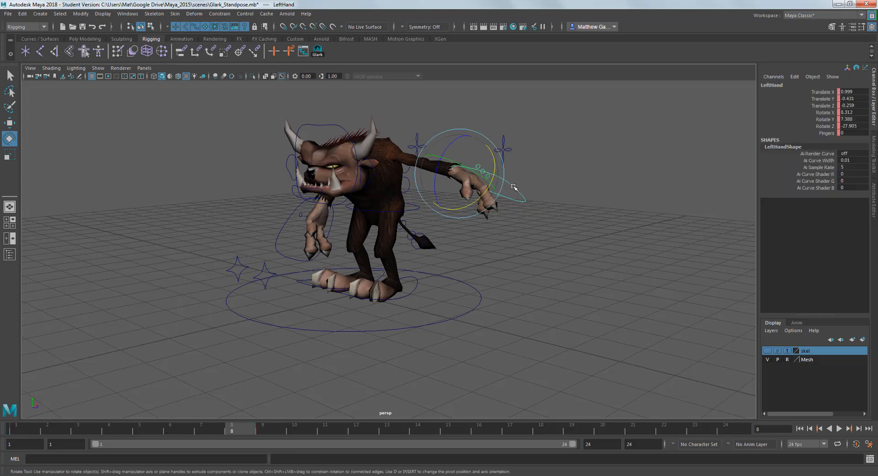
pyautogui.click(546, 344)
pyautogui.click(415, 288)
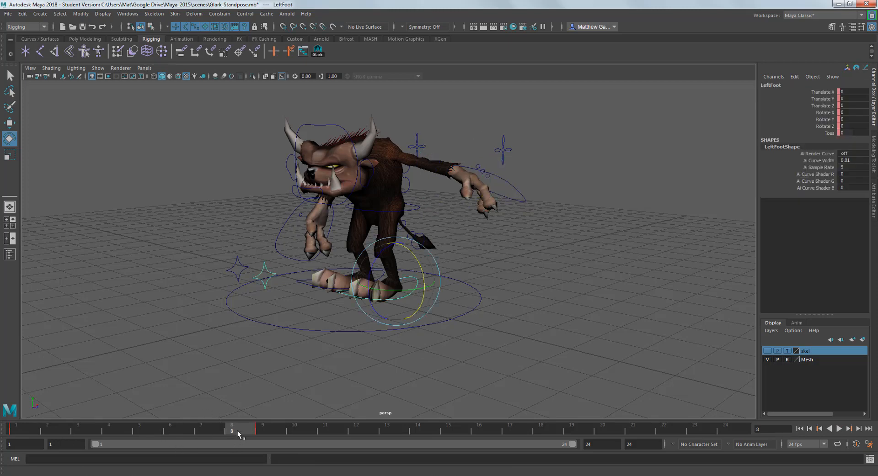
pyautogui.hotkey('alt', 'v')
pyautogui.click(264, 427)
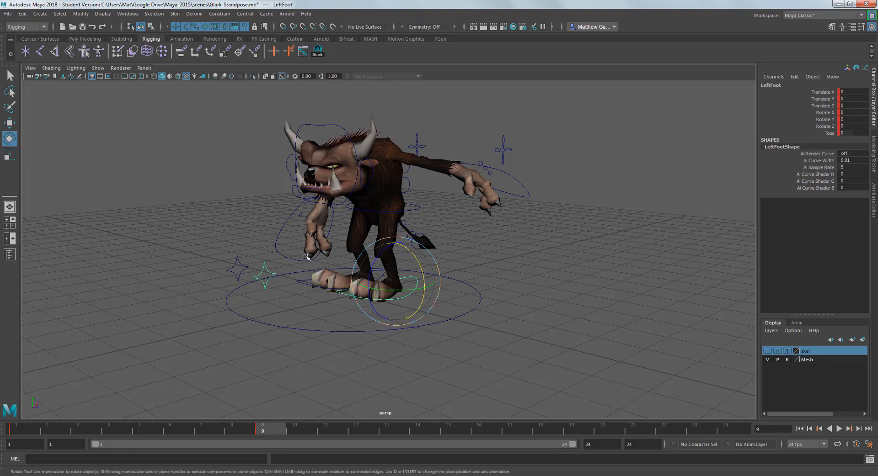
pyautogui.click(292, 260)
pyautogui.click(263, 267)
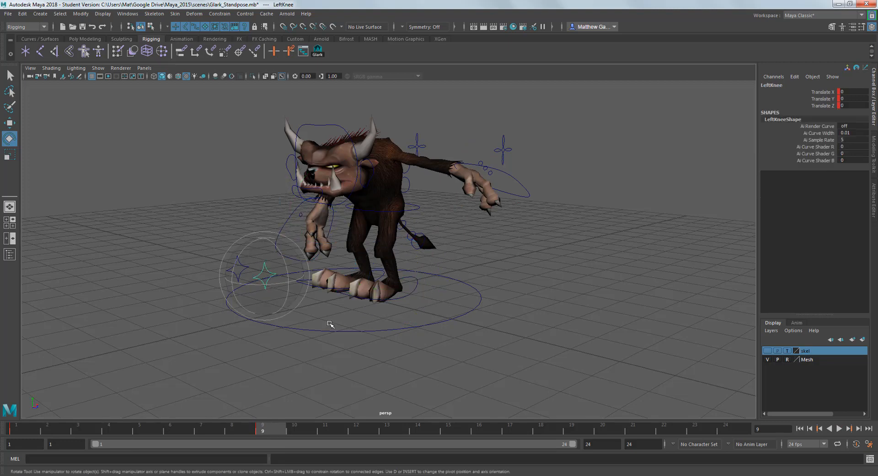
pyautogui.click(548, 300)
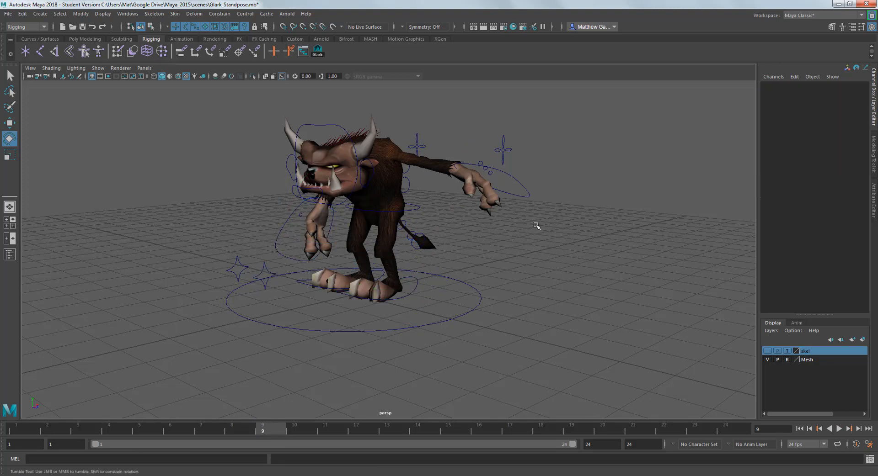
pyautogui.keyDown('alt'); pyautogui.moveTo(535, 227); pyautogui.dragTo(528, 235); pyautogui.keyUp('alt')
# Reopen the scene Glark_Standpose.mb and continue past the student version notice.
pyautogui.click(8, 14)
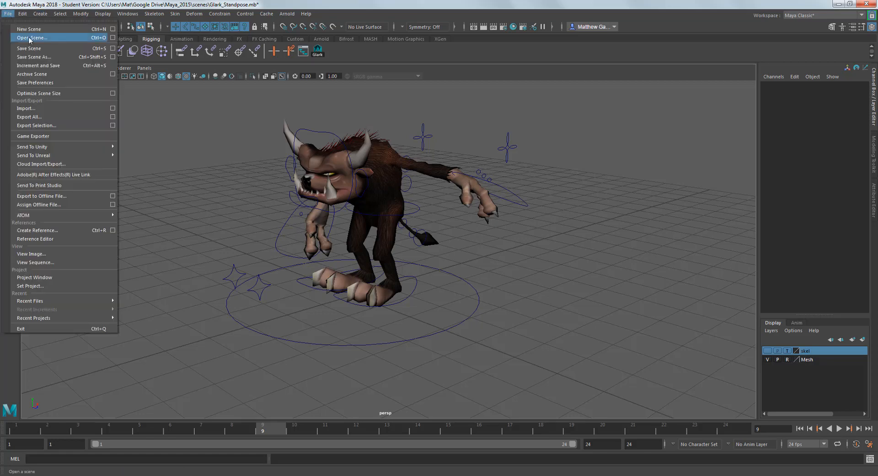
pyautogui.click(21, 35)
pyautogui.scroll(-1, 290, 220)
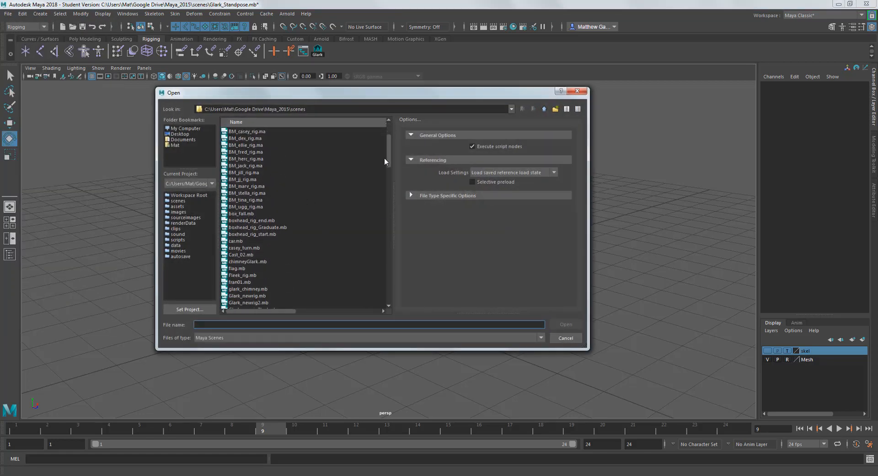
pyautogui.scroll(-3, 324, 209)
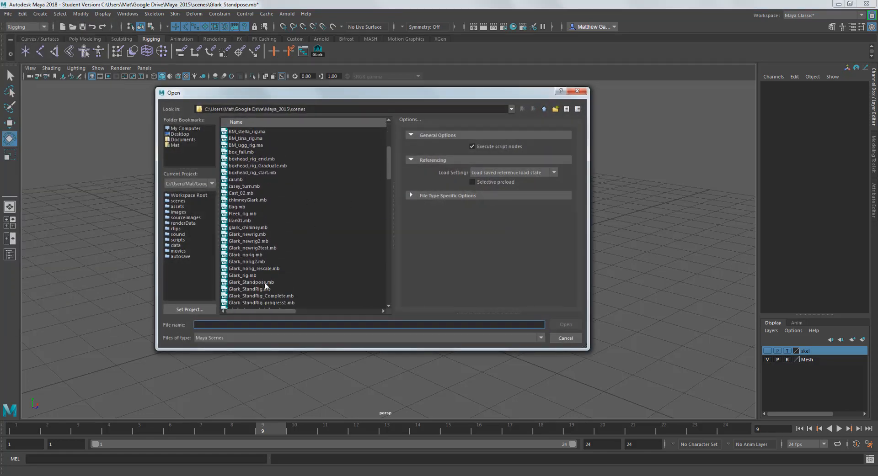
pyautogui.doubleClick(264, 283)
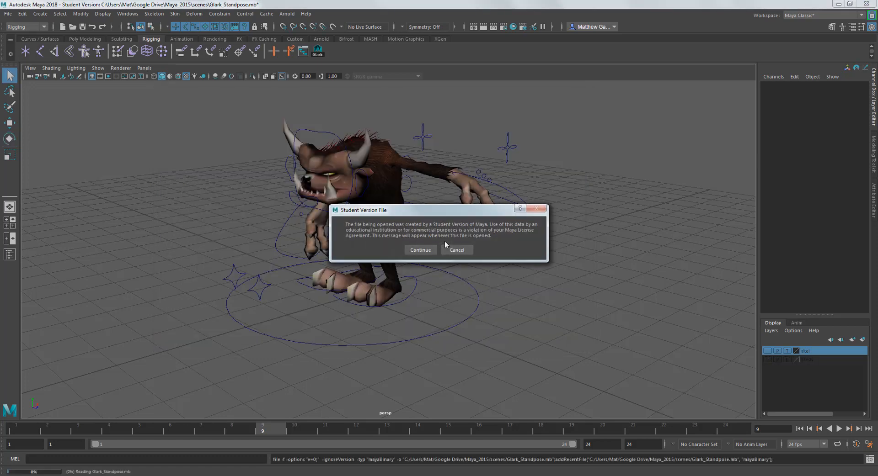
pyautogui.click(412, 249)
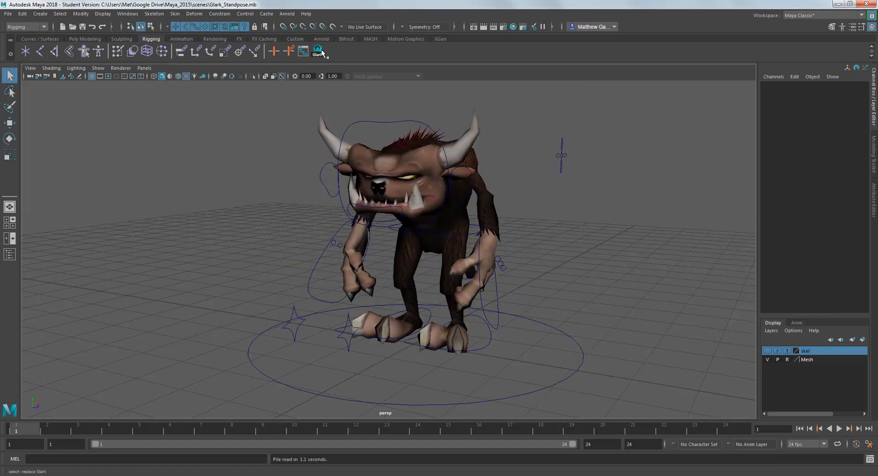
# Try to select the rig controls with the Glark set shortcut in the reopened scene.
pyautogui.click(318, 51)
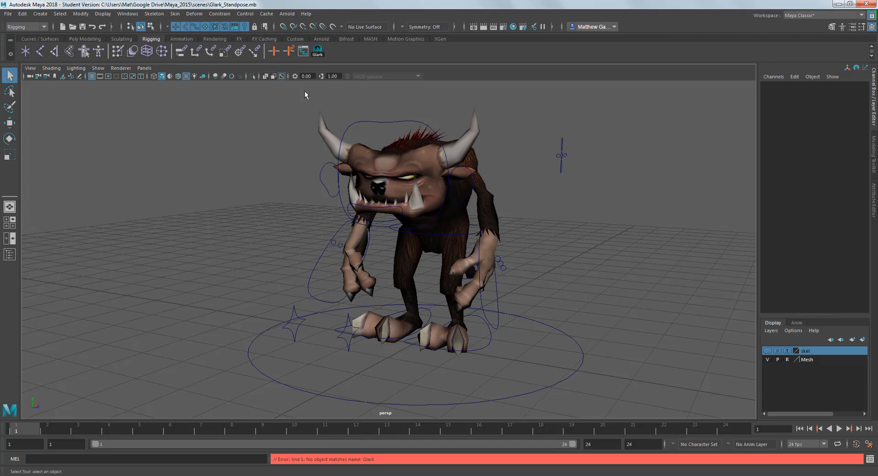
pyautogui.keyDown('alt'); pyautogui.moveTo(495, 207); pyautogui.dragTo(448, 184); pyautogui.keyUp('alt')
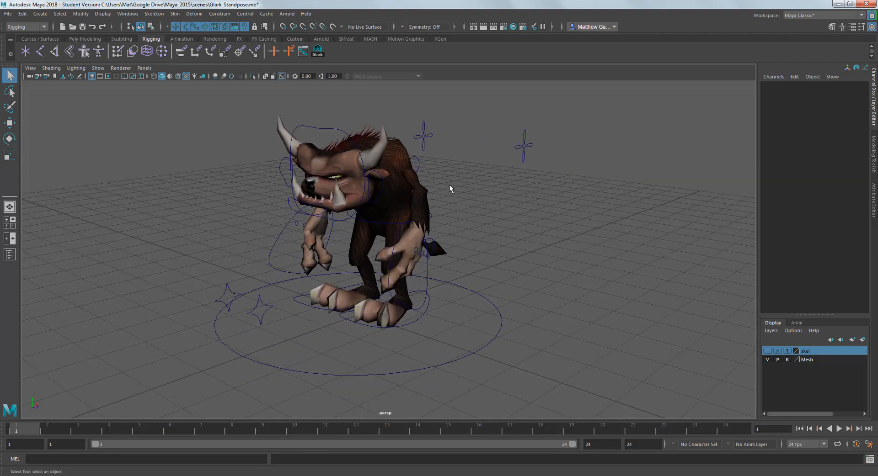
pyautogui.keyDown('alt'); pyautogui.moveTo(414, 191); pyautogui.dragTo(451, 203, button='middle'); pyautogui.keyUp('alt')
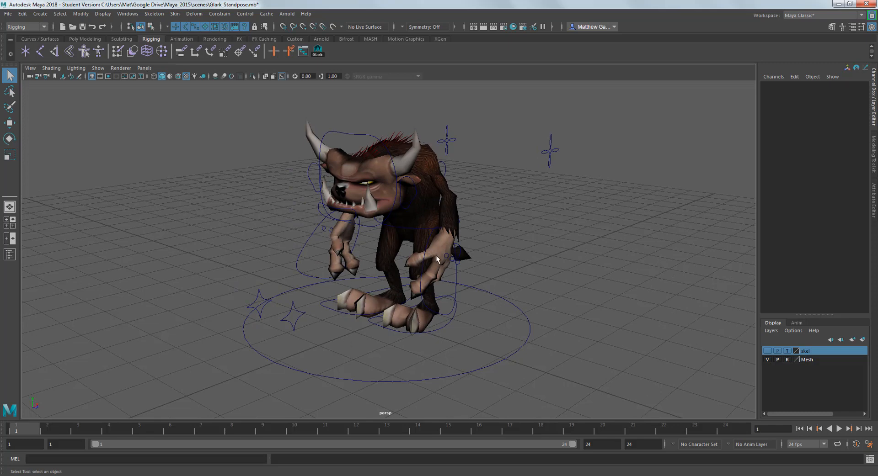
pyautogui.keyDown('alt'); pyautogui.moveTo(326, 214); pyautogui.dragTo(320, 206); pyautogui.keyUp('alt')
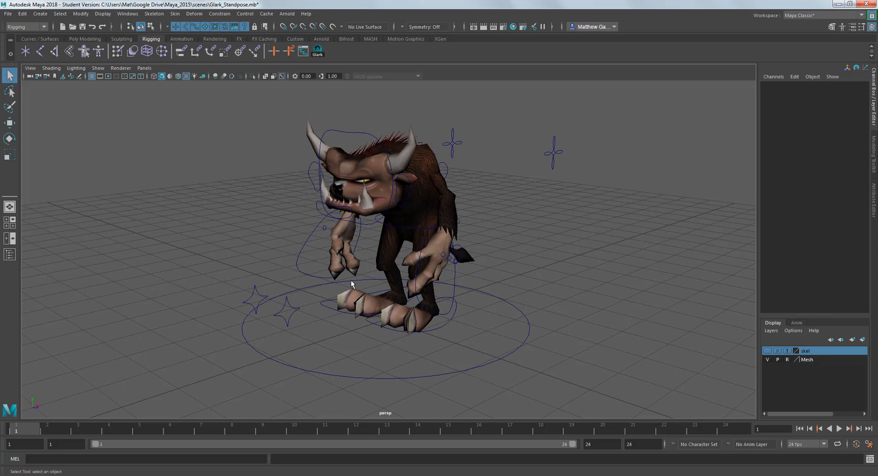
# Delete the Glark quick select shortcut from the Rigging shelf.
pyautogui.rightClick(316, 52)
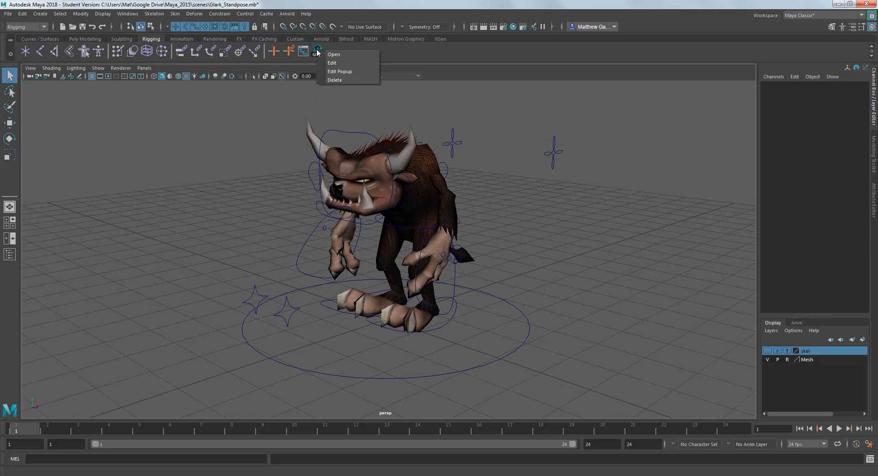
pyautogui.click(338, 81)
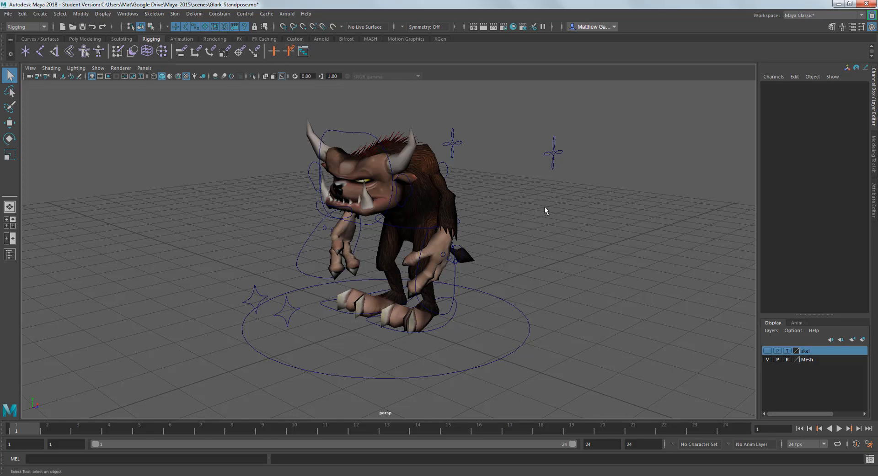
# Open the Script Editor and place it beside the character so that both the command history and the rig can be seen.
pyautogui.keyDown('alt'); pyautogui.moveTo(544, 207); pyautogui.dragTo(544, 204); pyautogui.keyUp('alt')
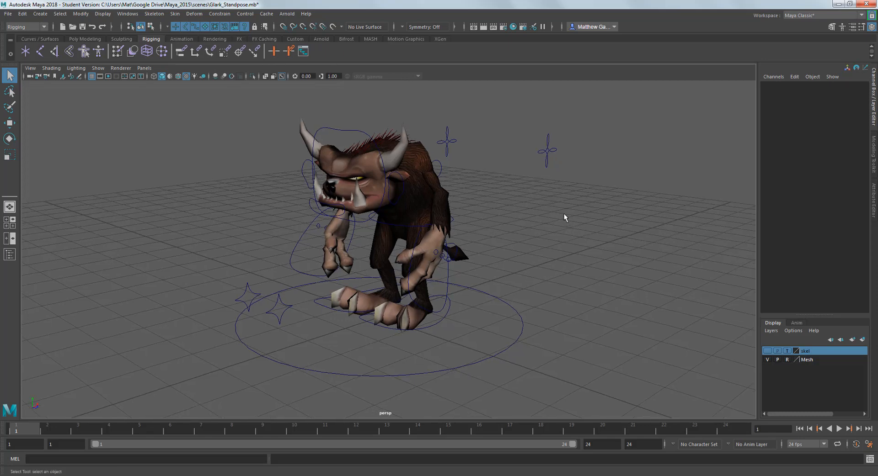
pyautogui.keyDown('alt'); pyautogui.moveTo(509, 246); pyautogui.dragTo(376, 265, button='middle'); pyautogui.keyUp('alt')
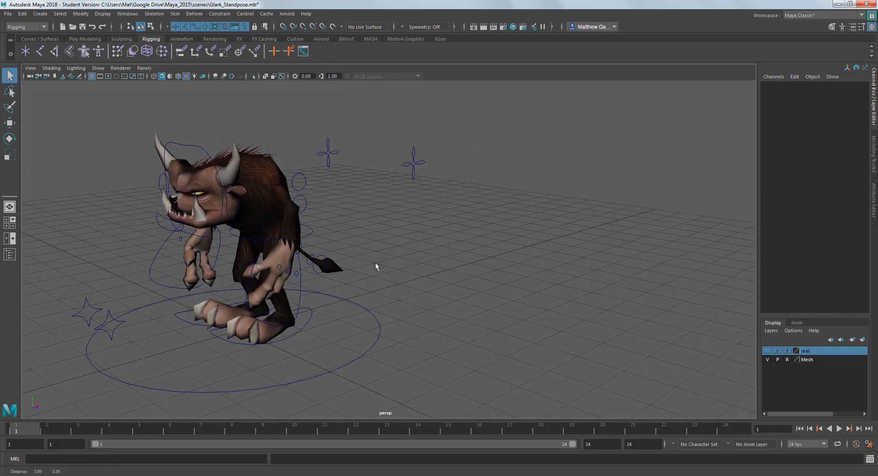
pyautogui.keyDown('alt'); pyautogui.moveTo(376, 265); pyautogui.dragTo(385, 255); pyautogui.keyUp('alt')
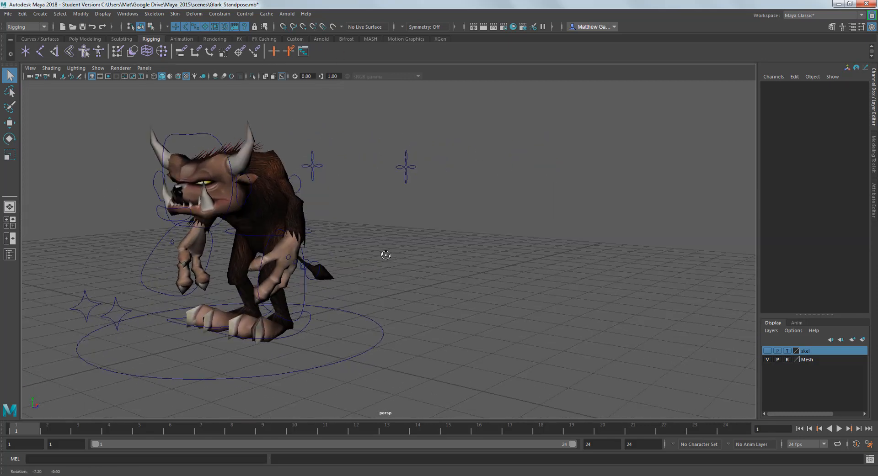
pyautogui.click(869, 459)
pyautogui.moveTo(578, 120); pyautogui.dragTo(605, 46)
pyautogui.scroll(-3, 329, 218)
pyautogui.keyDown('alt'); pyautogui.moveTo(305, 190); pyautogui.dragTo(278, 194, button='middle'); pyautogui.keyUp('alt')
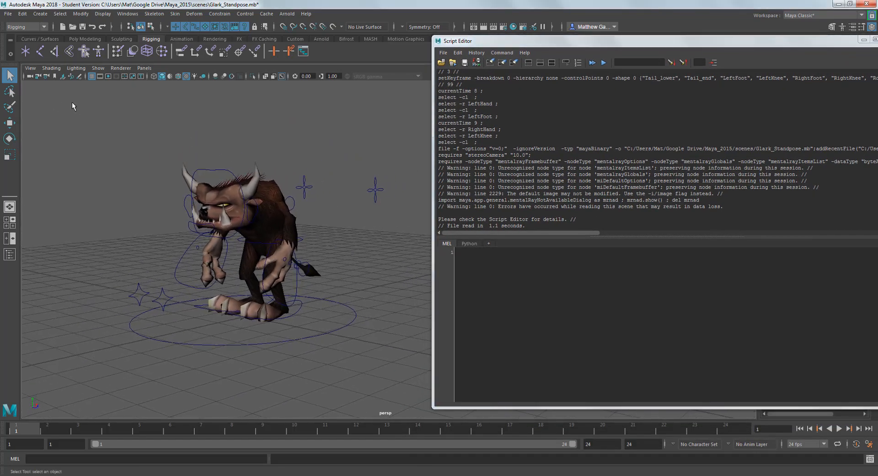
# Show only NURBS curves in the viewport and select all of the rig controls except the large ground circle.
pyautogui.click(98, 67)
pyautogui.click(107, 103)
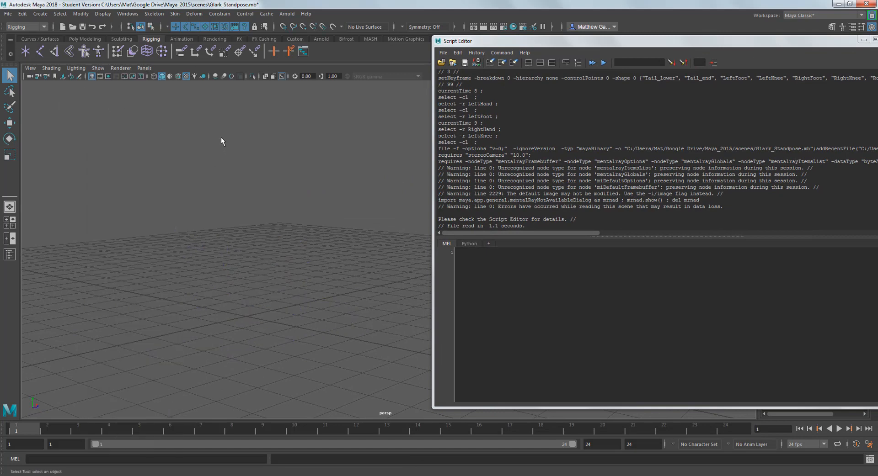
pyautogui.click(97, 68)
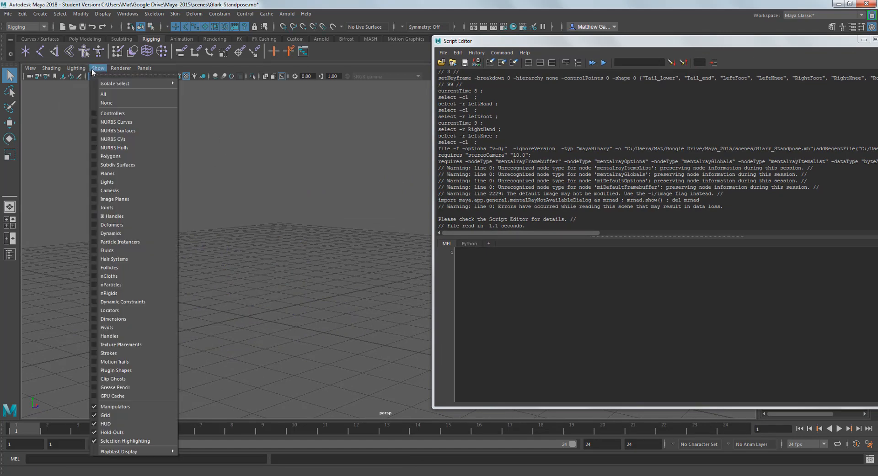
pyautogui.click(119, 122)
pyautogui.keyDown('alt'); pyautogui.moveTo(281, 165); pyautogui.dragTo(258, 133); pyautogui.keyUp('alt')
pyautogui.moveTo(173, 156); pyautogui.dragTo(311, 266)
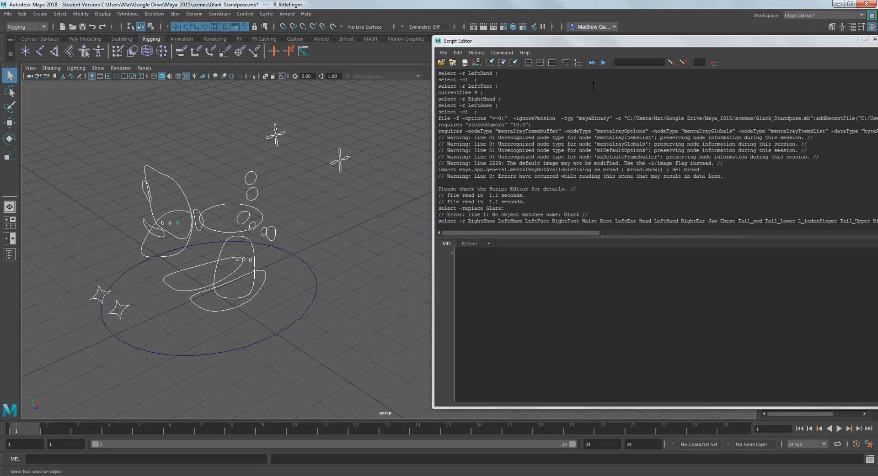
# Enlarge the Script Editor and highlight the full select -r command that lists all rig controls in the history.
pyautogui.moveTo(611, 42); pyautogui.dragTo(323, 28)
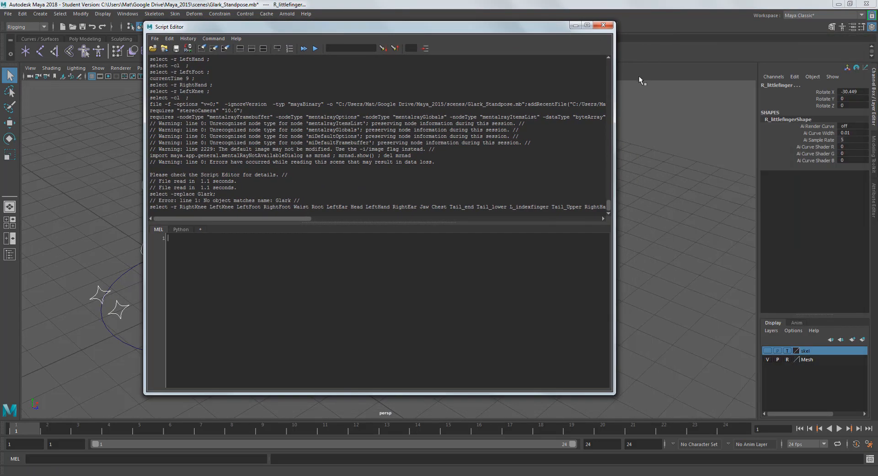
pyautogui.moveTo(614, 92); pyautogui.dragTo(791, 93)
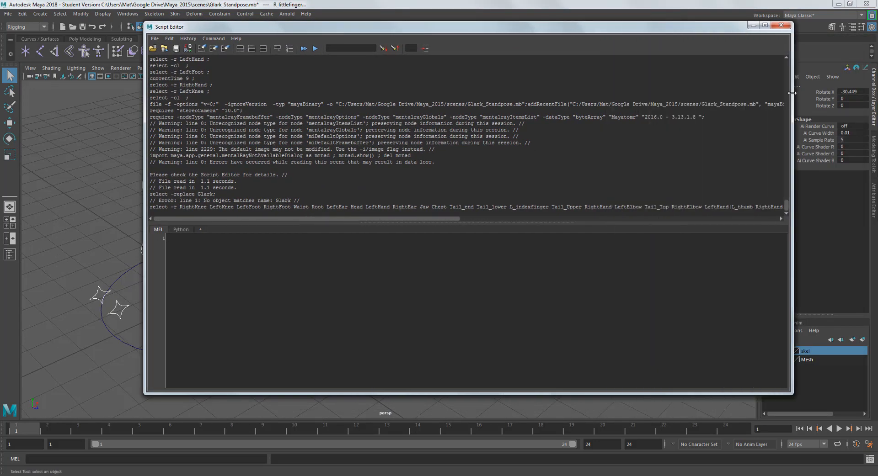
pyautogui.moveTo(592, 30); pyautogui.dragTo(494, 34)
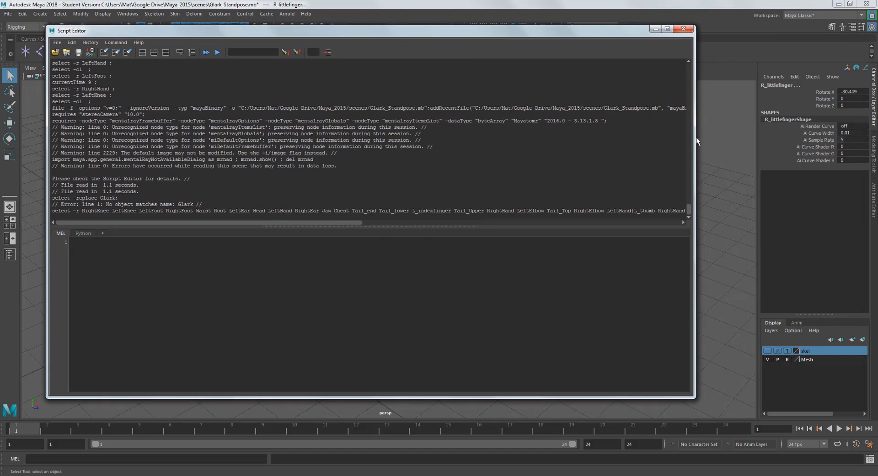
pyautogui.moveTo(701, 137); pyautogui.dragTo(835, 91)
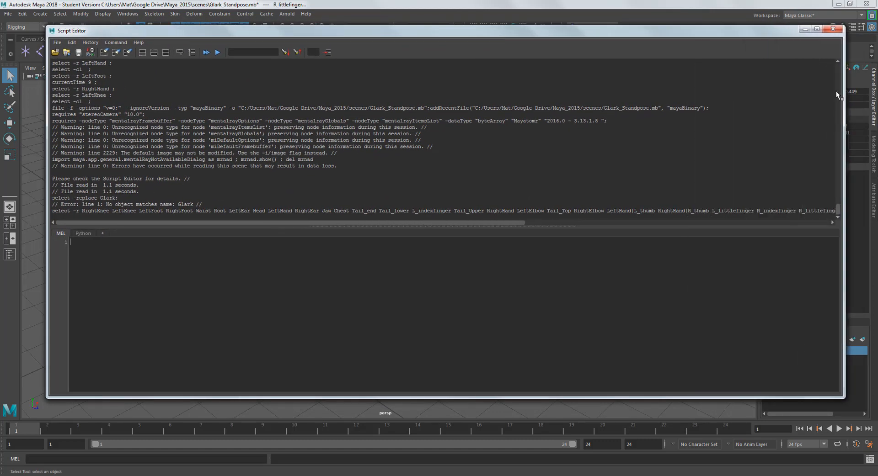
pyautogui.click(816, 29)
pyautogui.moveTo(821, 228); pyautogui.dragTo(791, 237)
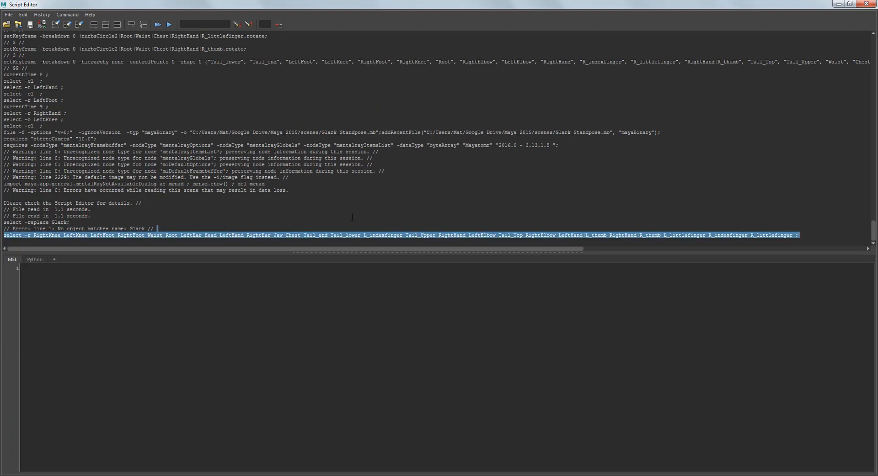
# Save the highlighted select command to the Rigging shelf as a MEL script and close the Script Editor.
pyautogui.moveTo(620, 8); pyautogui.dragTo(698, 117)
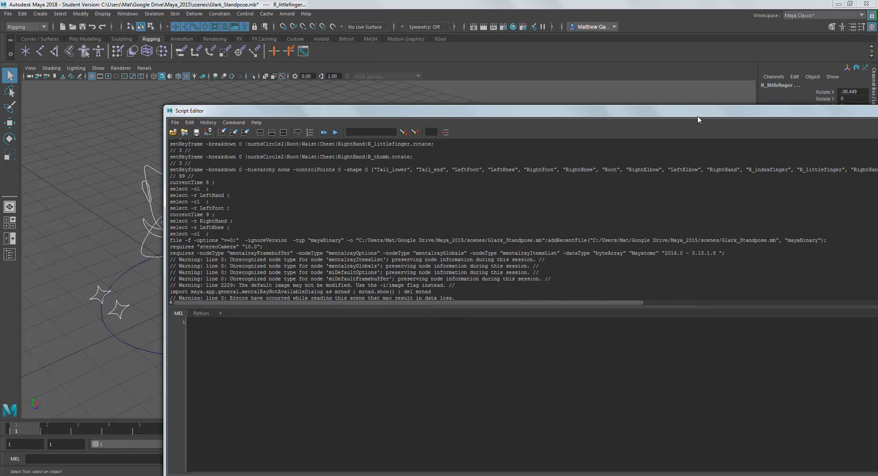
pyautogui.moveTo(764, 114); pyautogui.dragTo(674, 101)
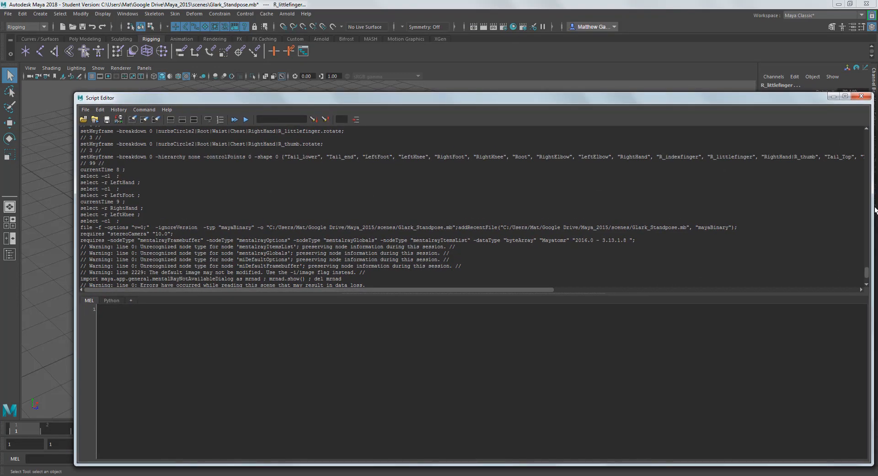
pyautogui.scroll(-3, 869, 274)
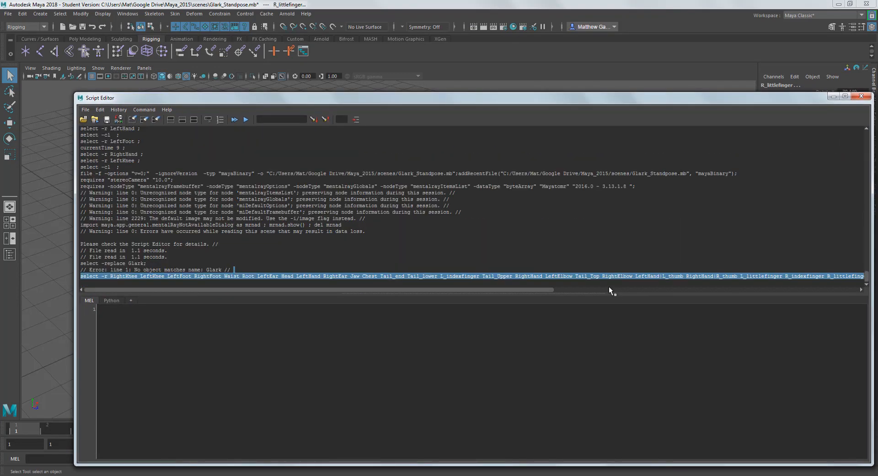
pyautogui.moveTo(597, 275); pyautogui.dragTo(321, 54, button='middle')
pyautogui.click(404, 245)
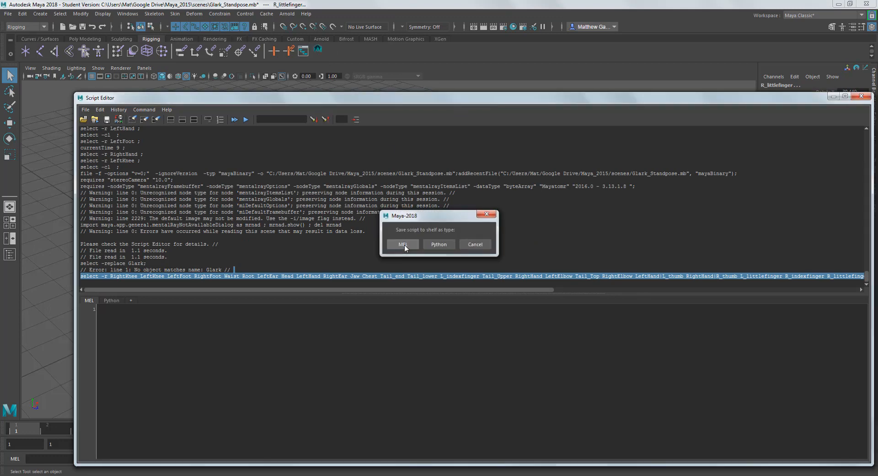
pyautogui.click(860, 97)
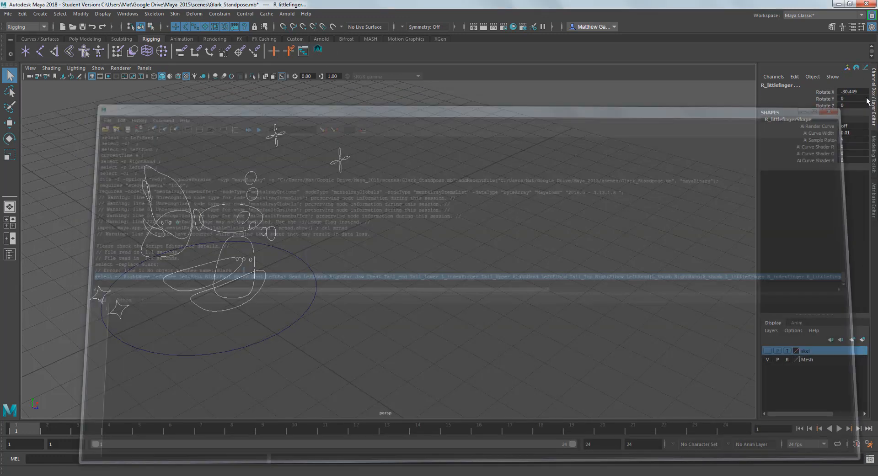
# Test the new shelf script by selecting all rig controls with it, and clear the selection.
pyautogui.keyDown('alt'); pyautogui.moveTo(352, 146); pyautogui.dragTo(486, 133, button='middle'); pyautogui.keyUp('alt')
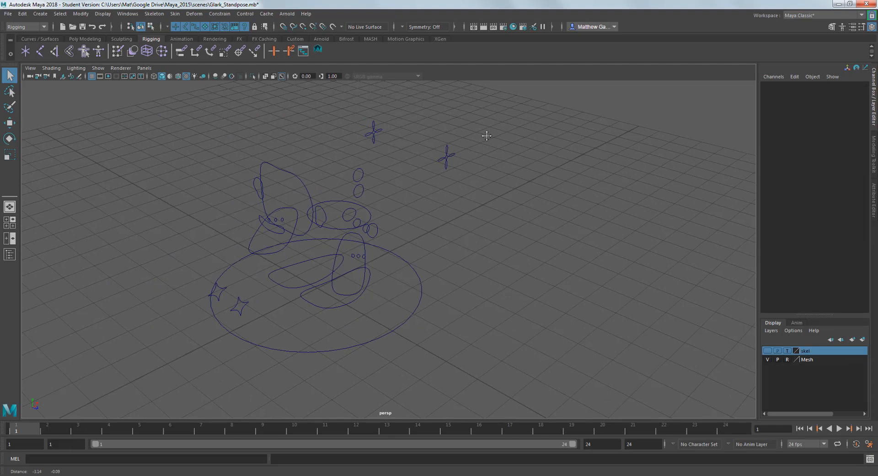
pyautogui.click(318, 50)
pyautogui.click(542, 232)
# Show all object types in the viewport again so the character mesh is displayed with its controls.
pyautogui.click(98, 68)
pyautogui.click(105, 97)
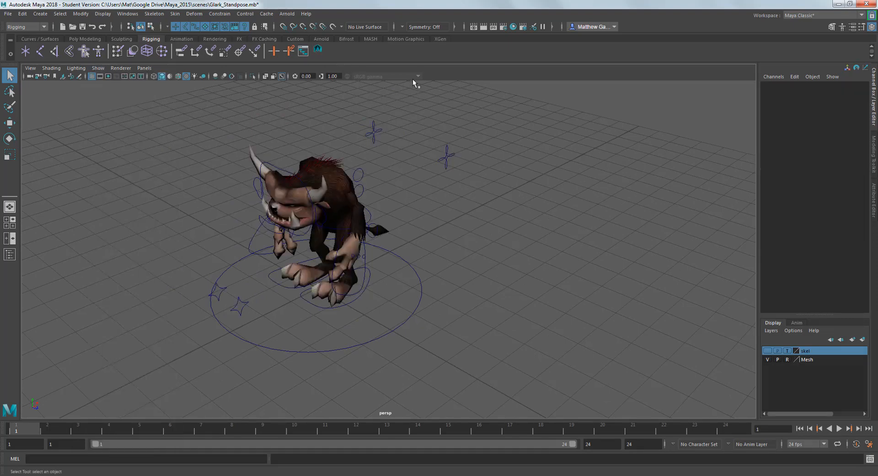
pyautogui.keyDown('alt'); pyautogui.moveTo(376, 194); pyautogui.dragTo(363, 147); pyautogui.keyUp('alt')
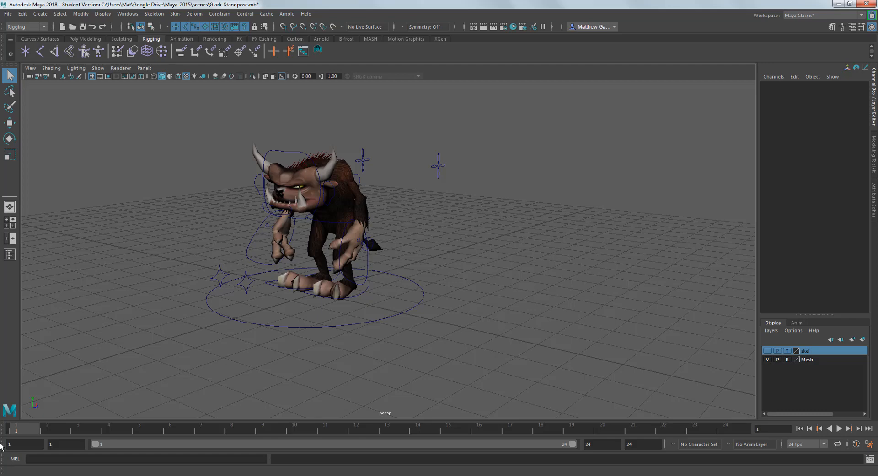
# Select all rig controls with the shelf script, key them at frame 1, and go to frame 10.
pyautogui.click(319, 49)
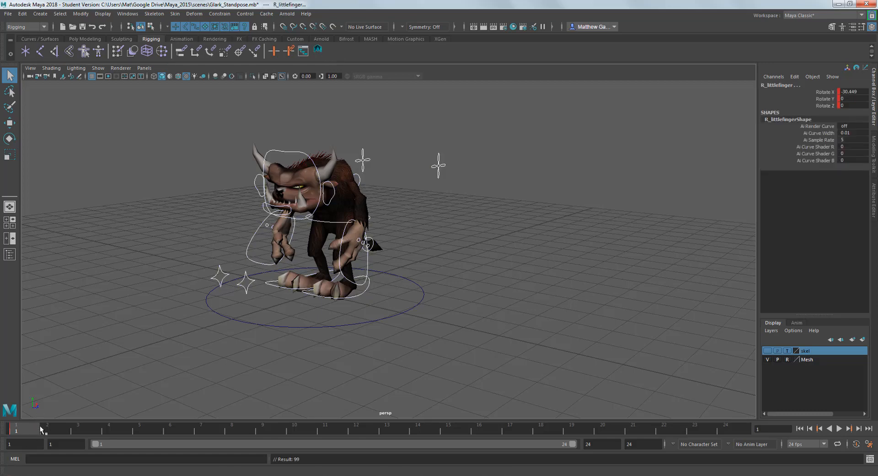
pyautogui.moveTo(40, 426); pyautogui.dragTo(294, 395)
pyautogui.click(530, 244)
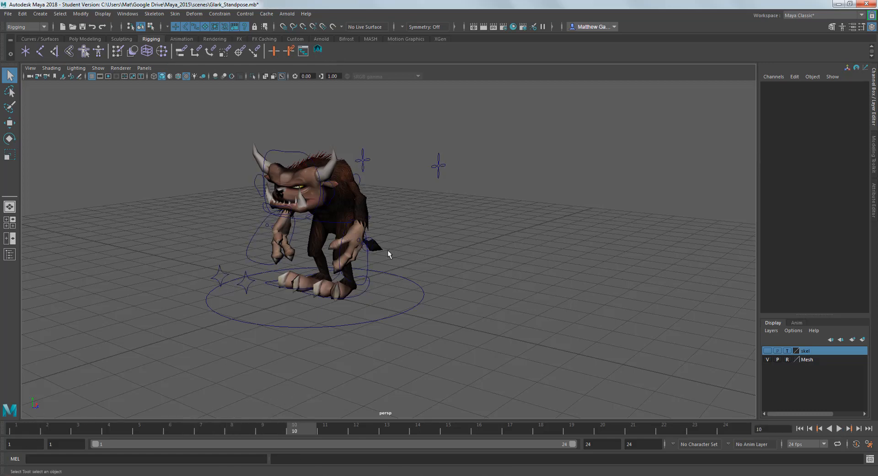
# Pose the character at frame 10 by raising the left hand control out to the side and lowering the root control.
pyautogui.click(363, 264)
pyautogui.press('w')
pyautogui.moveTo(365, 227); pyautogui.dragTo(437, 171)
pyautogui.press('e')
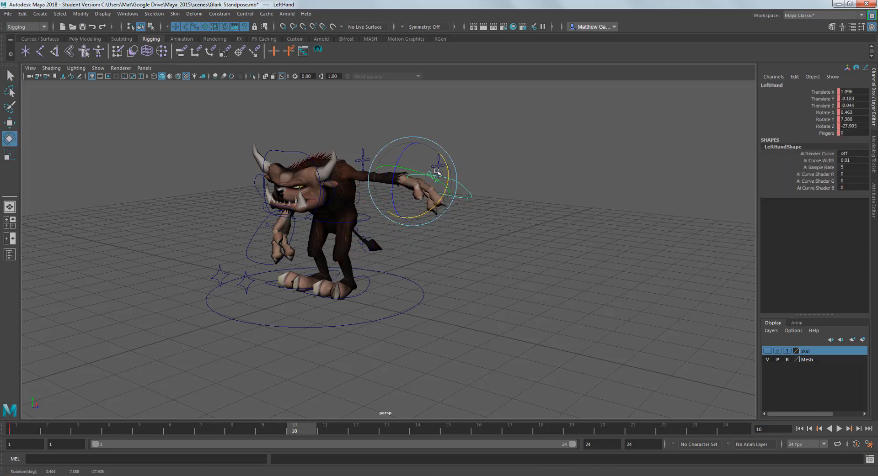
pyautogui.click(363, 223)
pyautogui.press('w')
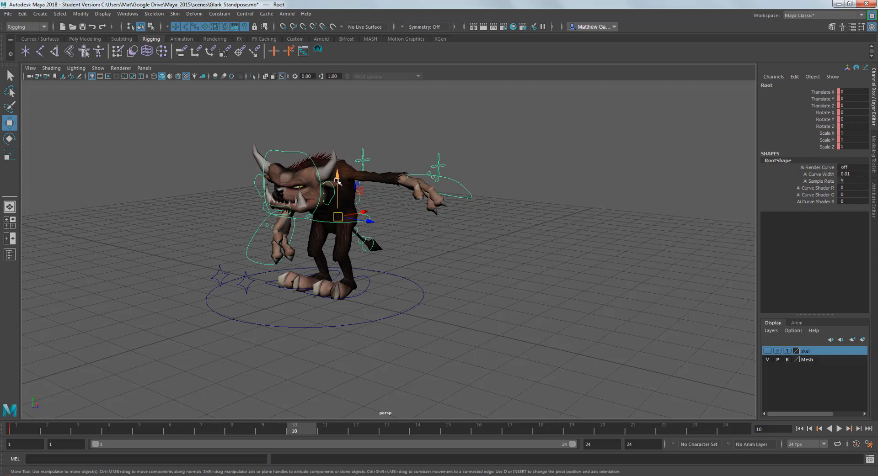
pyautogui.moveTo(338, 184); pyautogui.dragTo(344, 203)
pyautogui.click(453, 277)
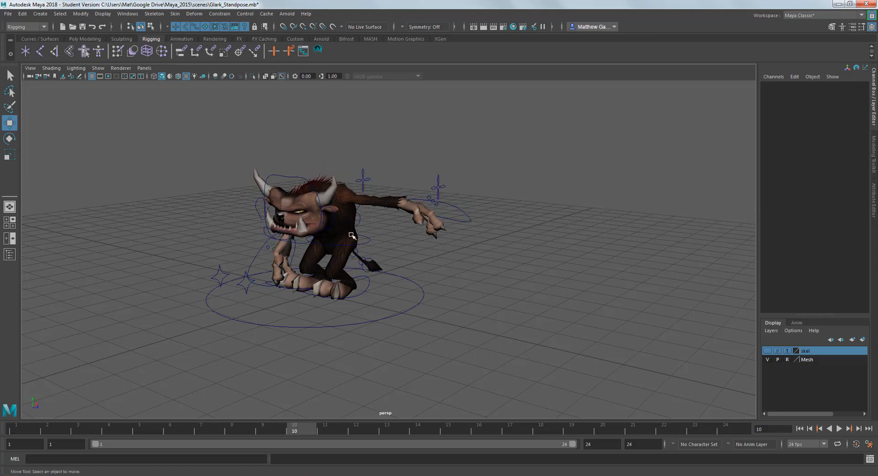
# Key all rig controls at frame 10 using the shelf script, and check the head and right knee controls for keyframes.
pyautogui.click(318, 50)
pyautogui.click(568, 307)
pyautogui.click(289, 186)
pyautogui.click(94, 427)
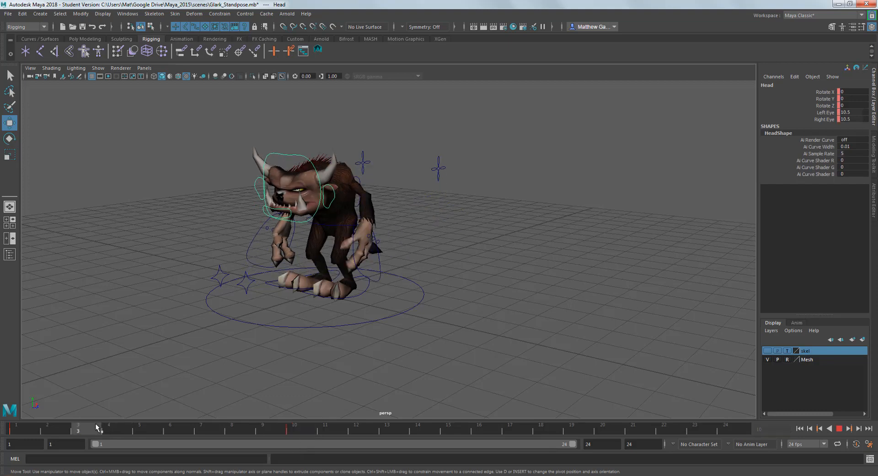
pyautogui.click(217, 270)
pyautogui.click(217, 271)
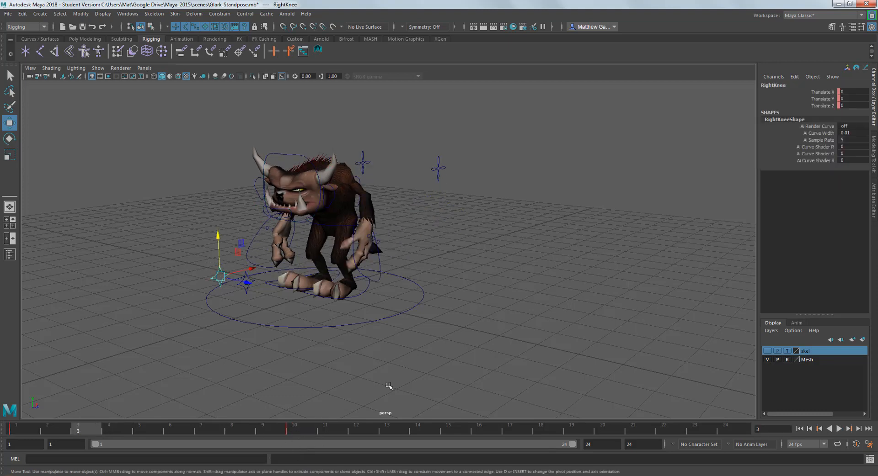
# Select all rig controls at frame 3 with the shelf script and clear the selection.
pyautogui.click(397, 265)
pyautogui.click(317, 50)
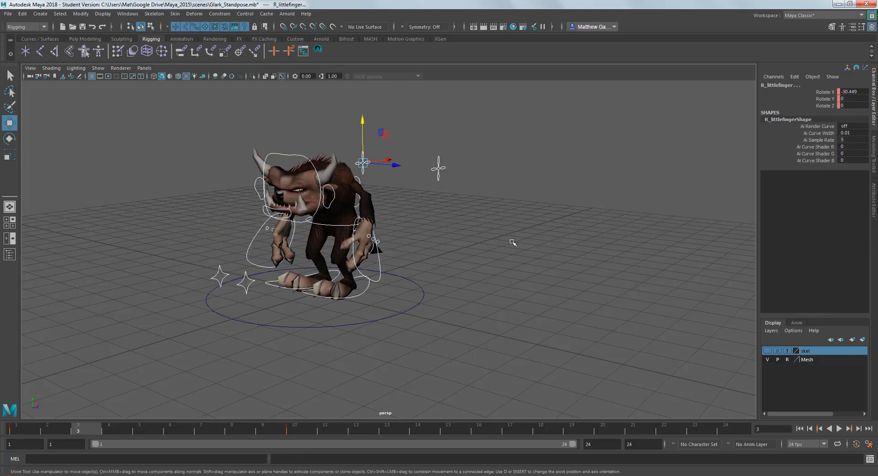
pyautogui.click(511, 241)
# Reopen Glark_Standpose.mb without saving changes and test the shelf script by selecting all rig controls.
pyautogui.click(8, 13)
pyautogui.click(27, 33)
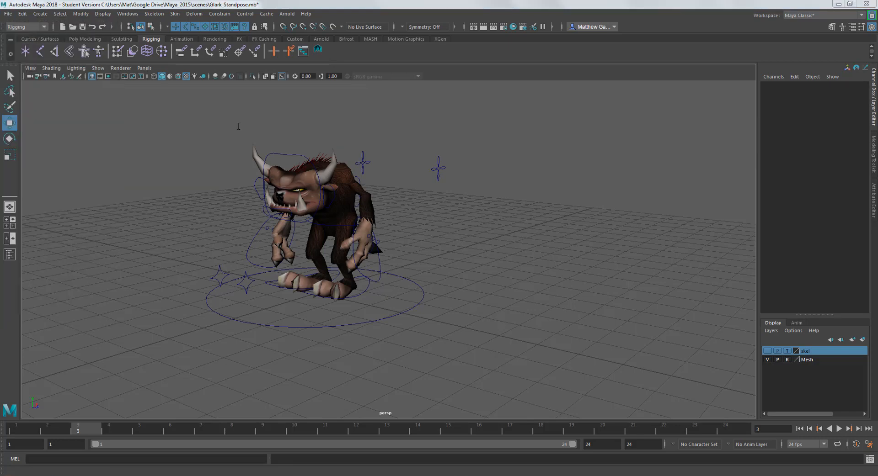
pyautogui.scroll(-5, 342, 208)
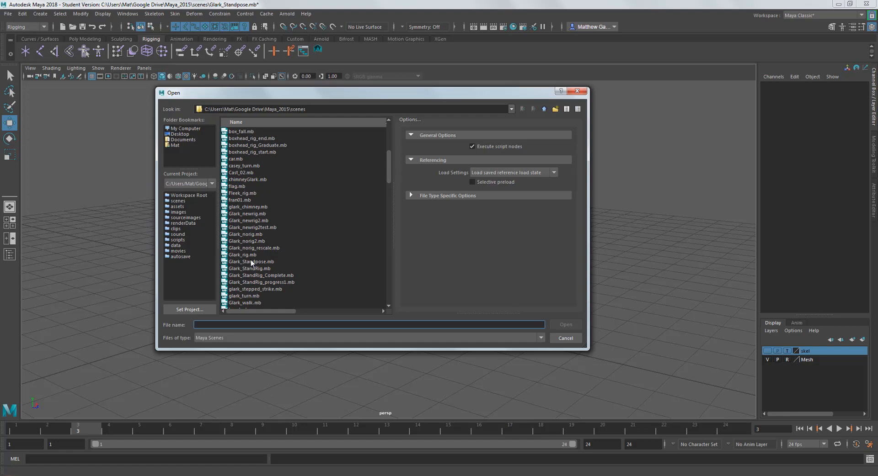
pyautogui.click(251, 263)
pyautogui.click(562, 324)
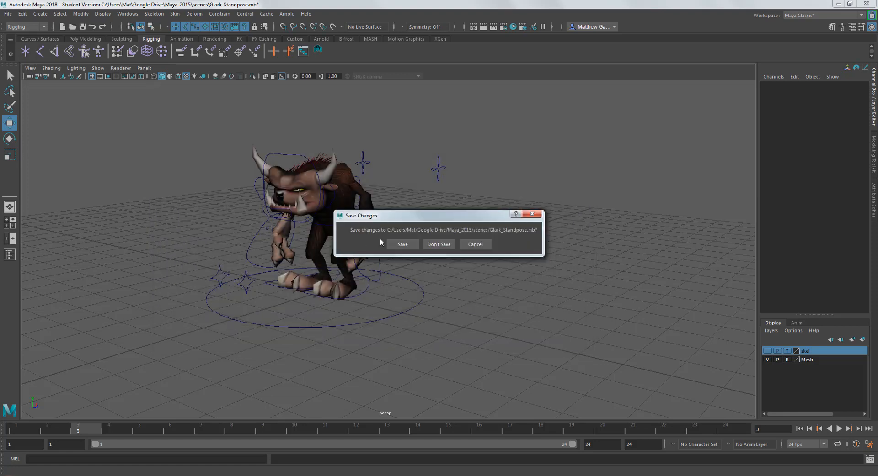
pyautogui.click(442, 244)
pyautogui.click(425, 248)
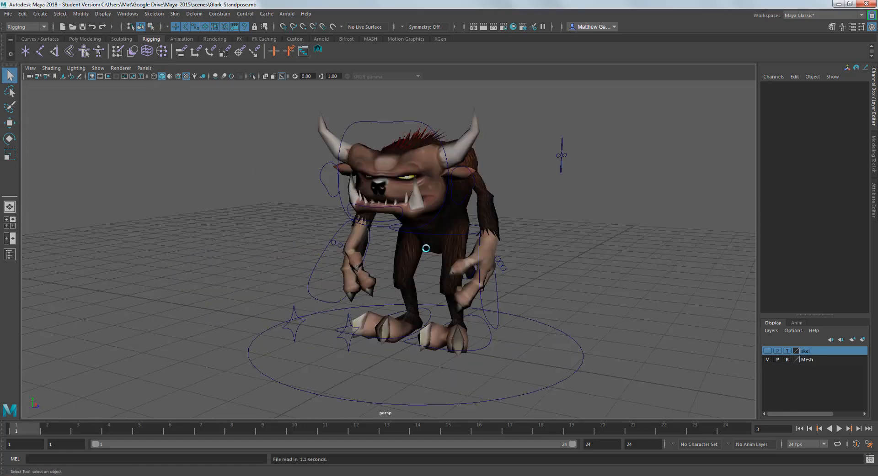
pyautogui.click(318, 50)
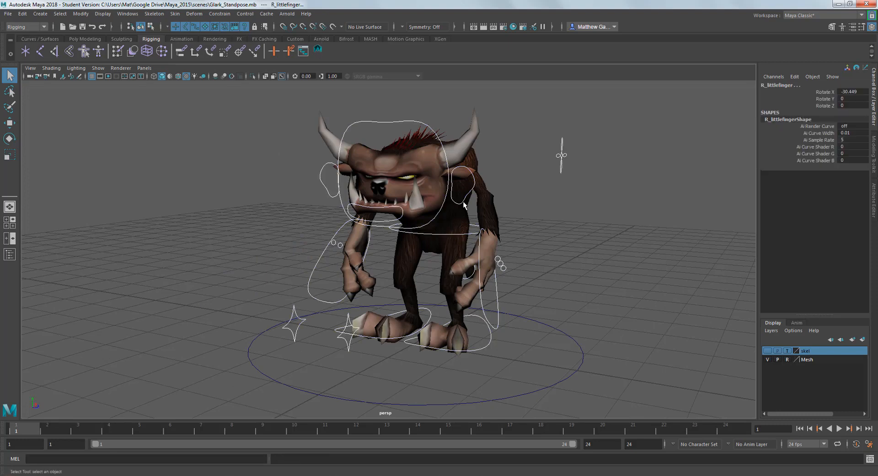
pyautogui.click(591, 240)
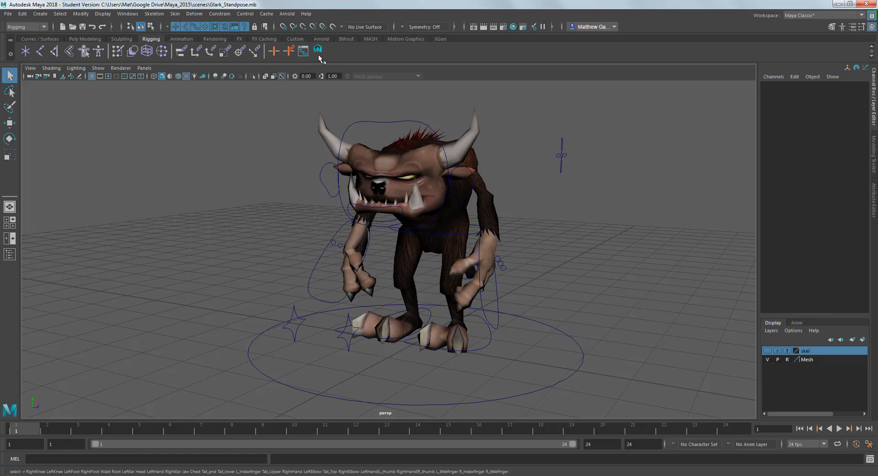
# Label the new select script's icon on the Rigging shelf "Glark" and save all shelves.
pyautogui.click(11, 55)
pyautogui.click(35, 70)
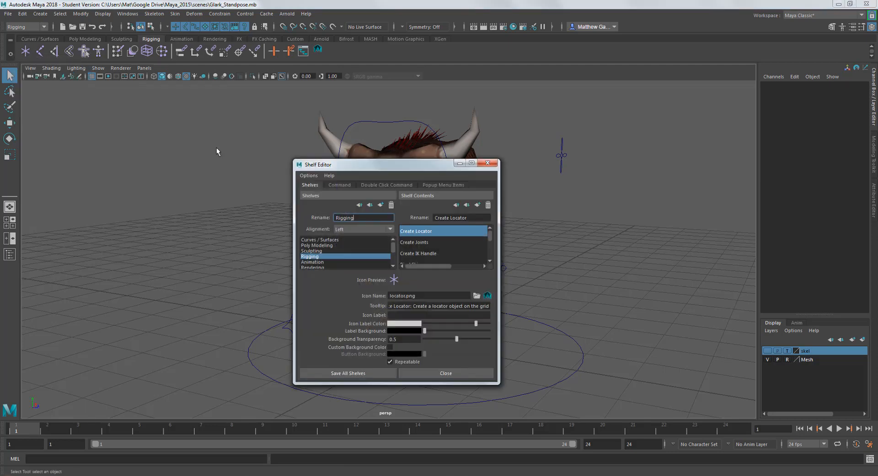
pyautogui.moveTo(489, 235); pyautogui.dragTo(489, 257)
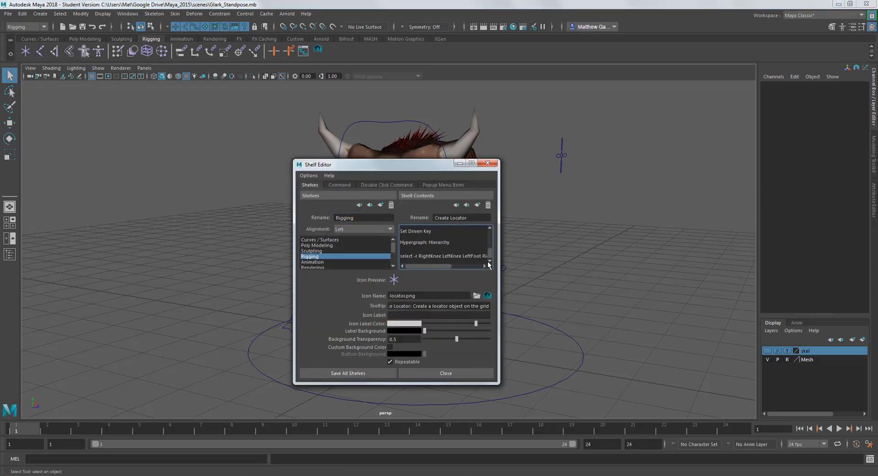
pyautogui.click(444, 257)
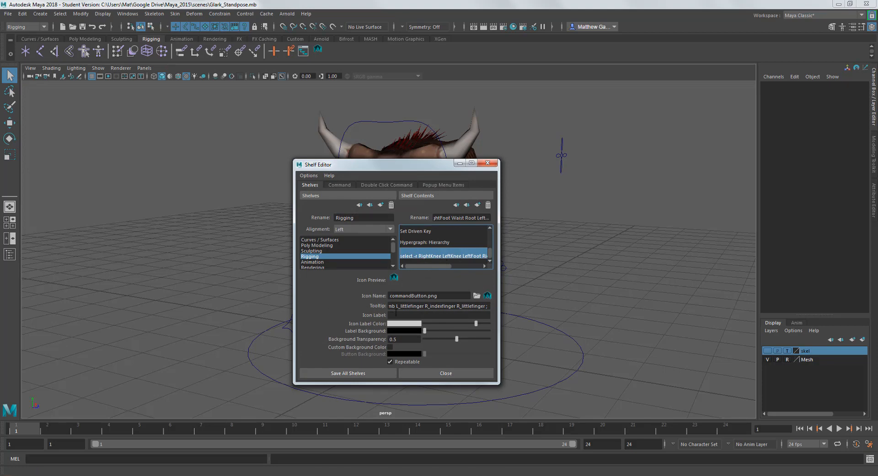
pyautogui.click(399, 314)
pyautogui.write('Glark')
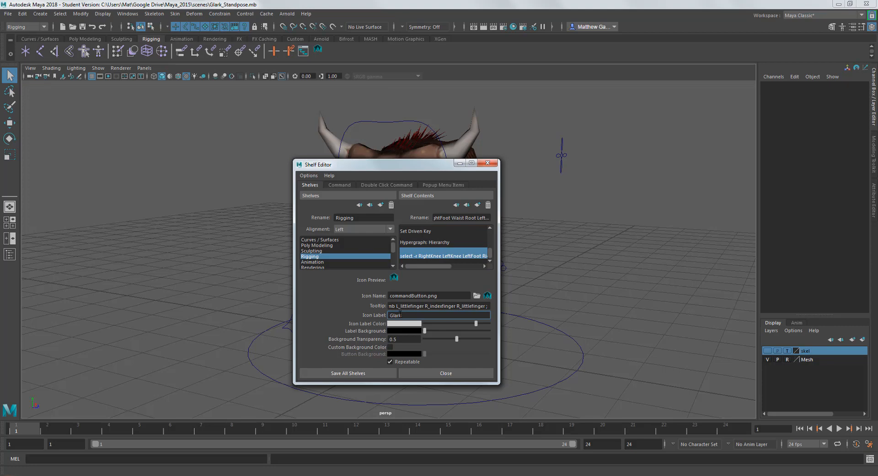
pyautogui.click(352, 374)
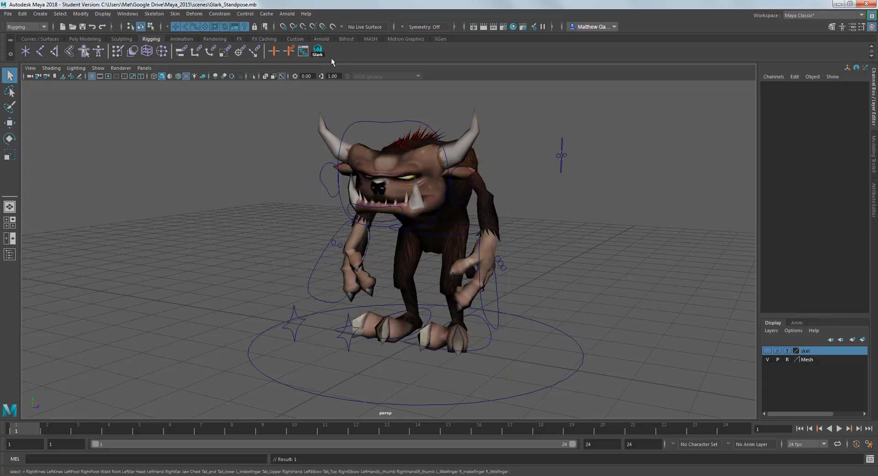